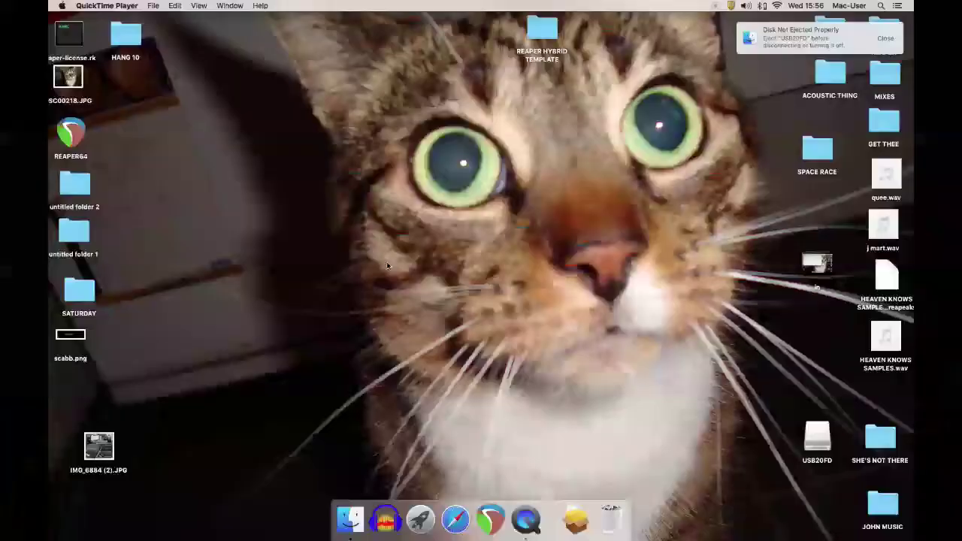
# - Launch Audio MIDI Setup from Launchpad's Other folder
pyautogui.click(420, 519)
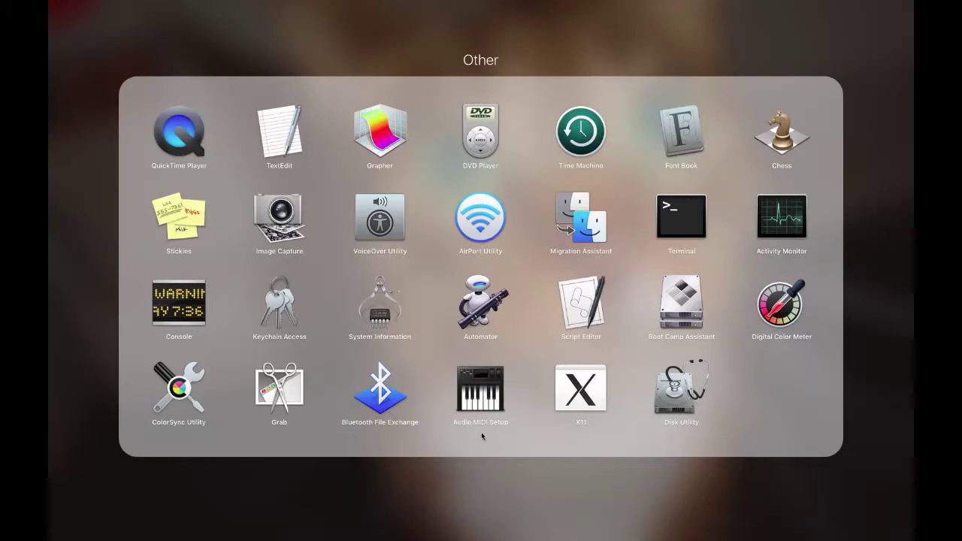
pyautogui.click(478, 391)
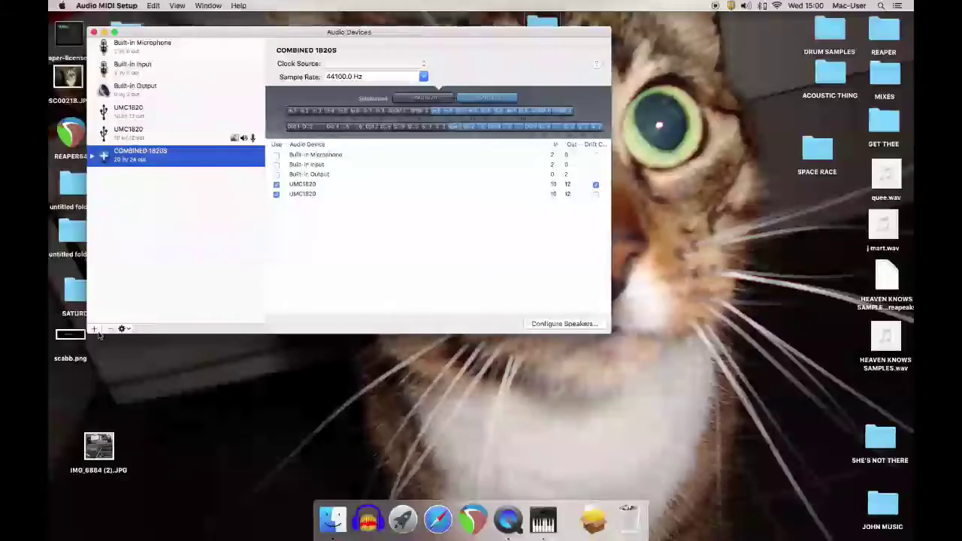
# - Create an aggregate device from both UMC1820 units, with drift correction on the first only
pyautogui.click(95, 329)
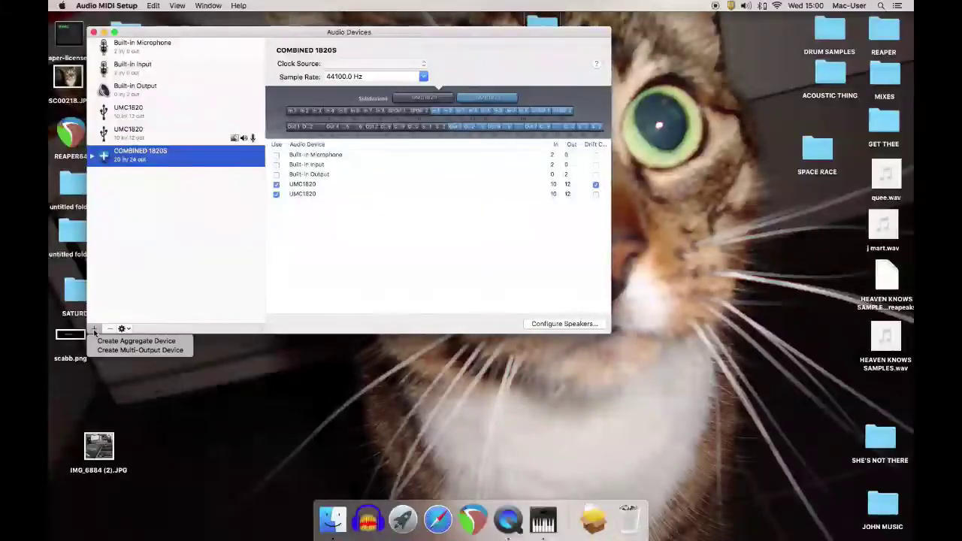
pyautogui.click(139, 342)
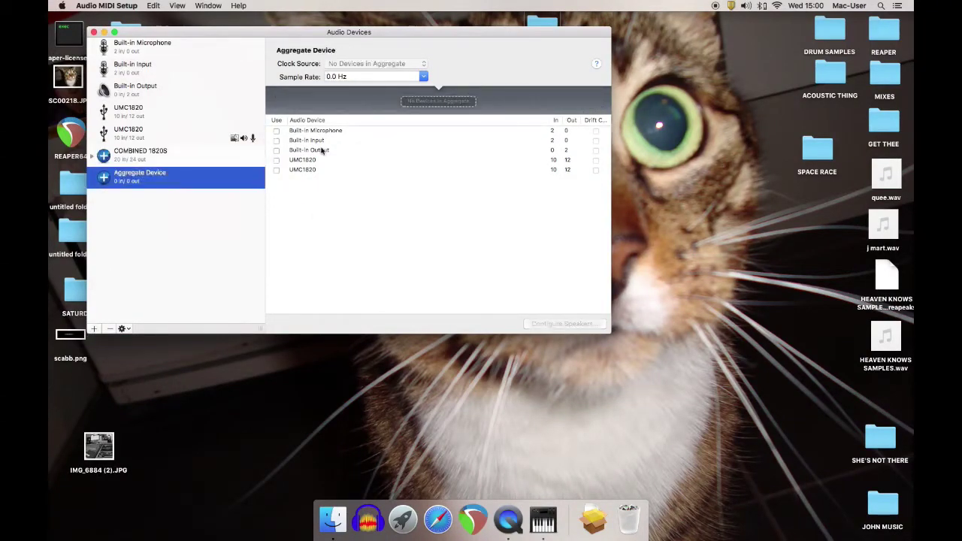
pyautogui.click(276, 160)
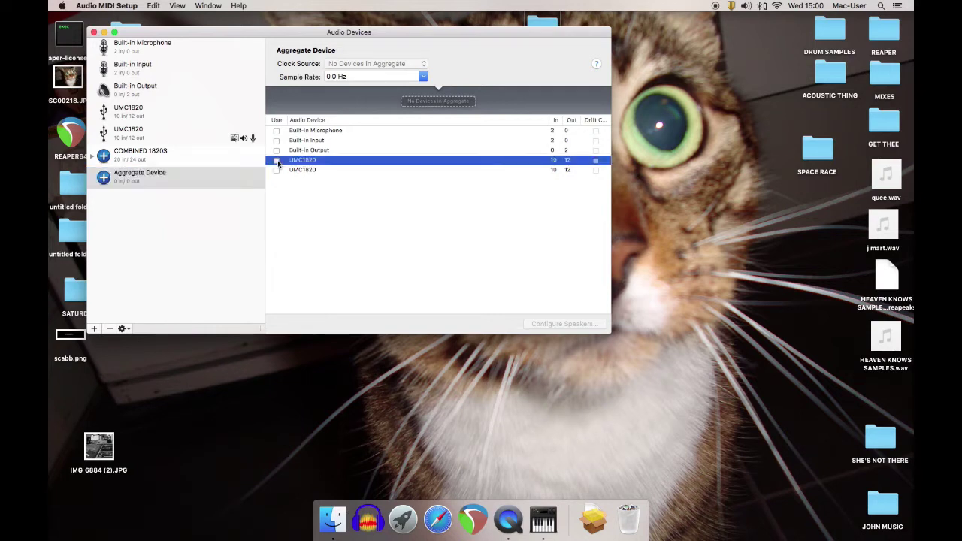
pyautogui.click(277, 160)
pyautogui.click(276, 194)
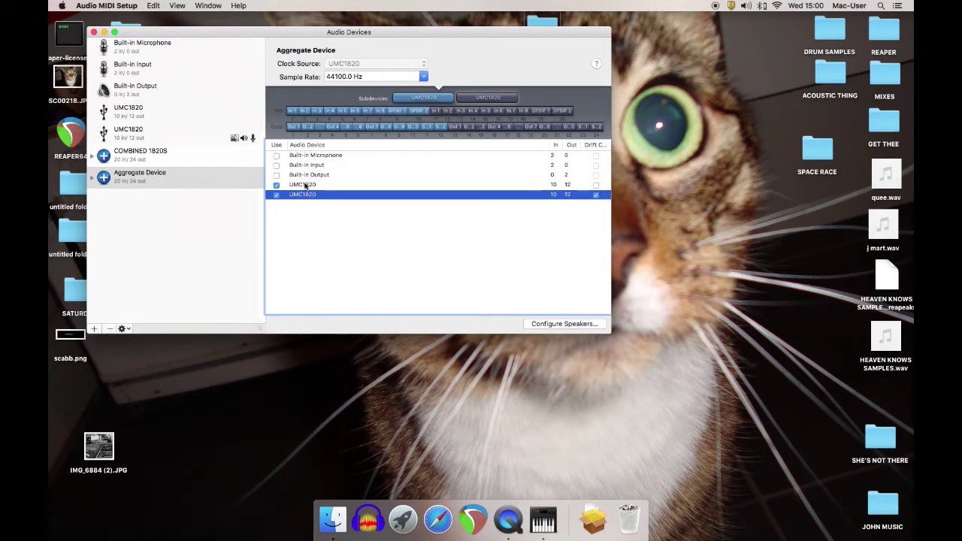
pyautogui.click(597, 195)
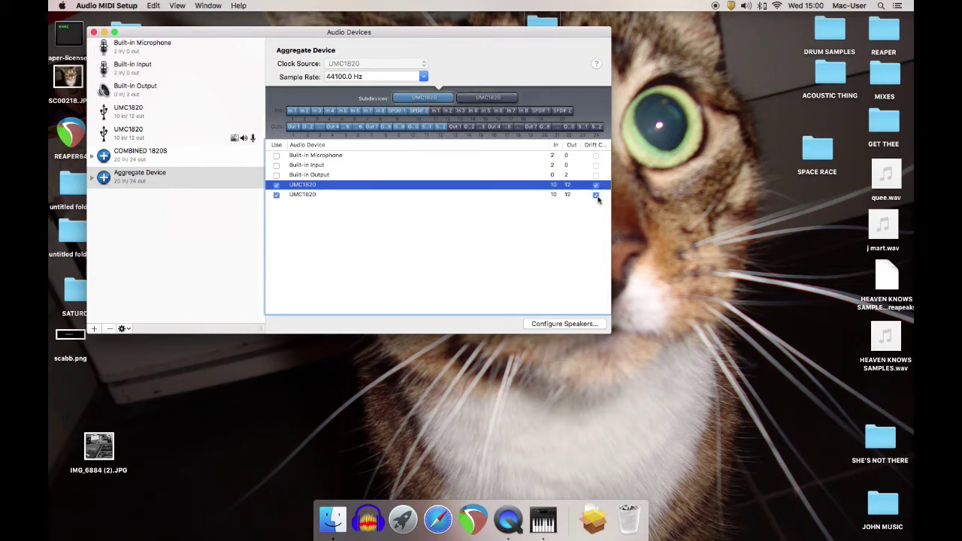
pyautogui.click(596, 194)
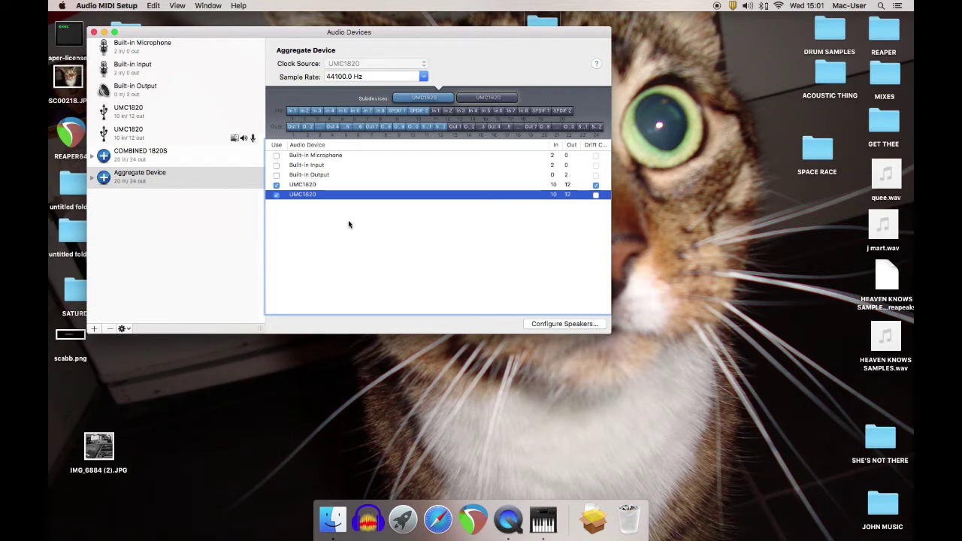
# - Close Audio Devices and open HYBRID TEMPLATE.RPP from the REAPER HYBRID TEMPLATE folder
pyautogui.click(93, 32)
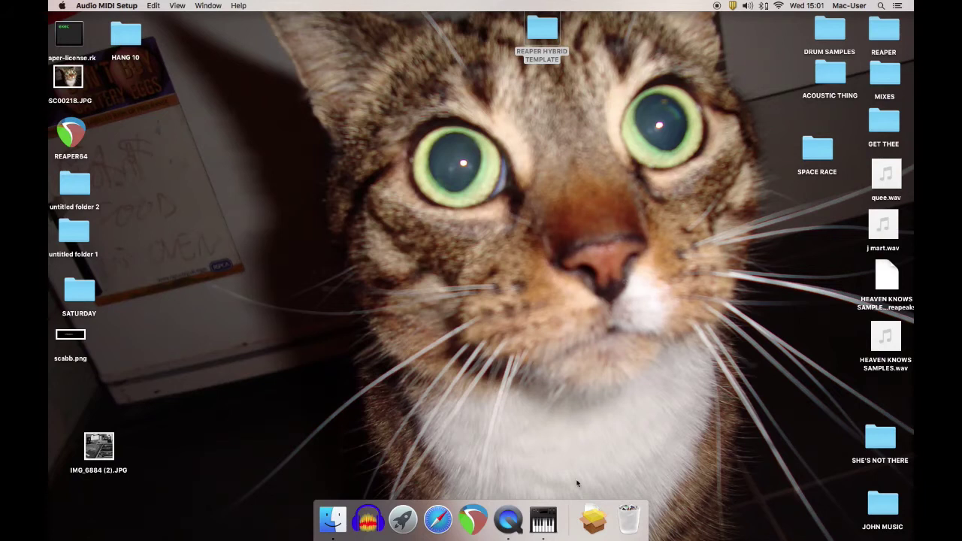
pyautogui.click(542, 34)
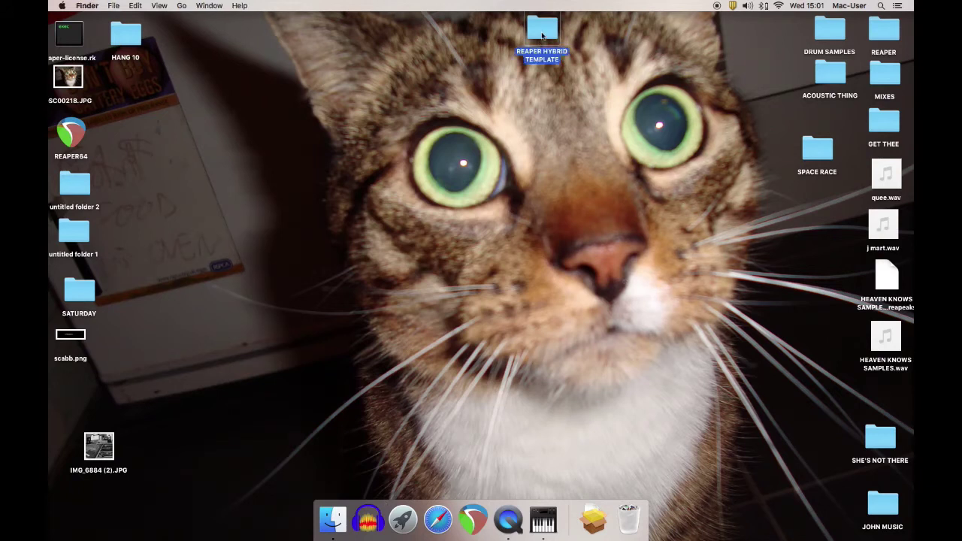
pyautogui.doubleClick(542, 33)
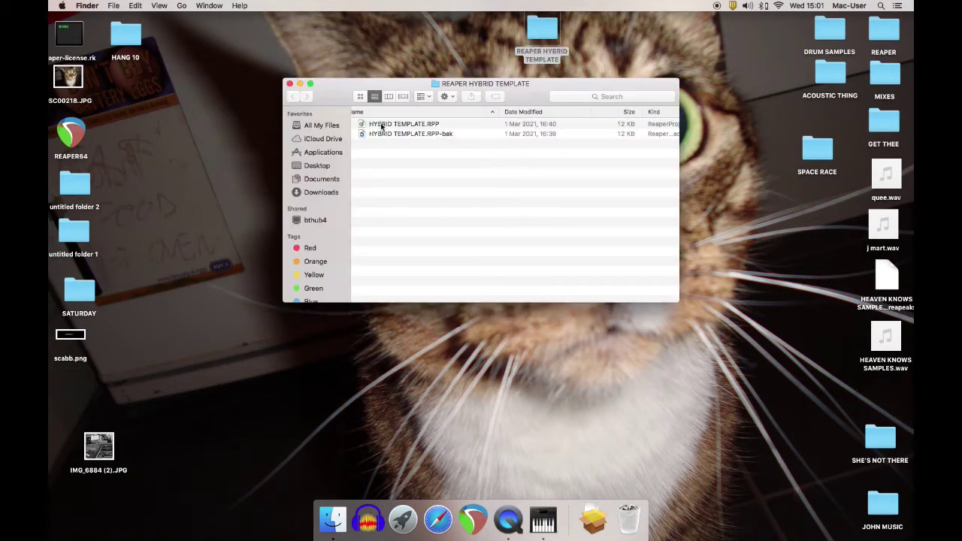
pyautogui.click(382, 126)
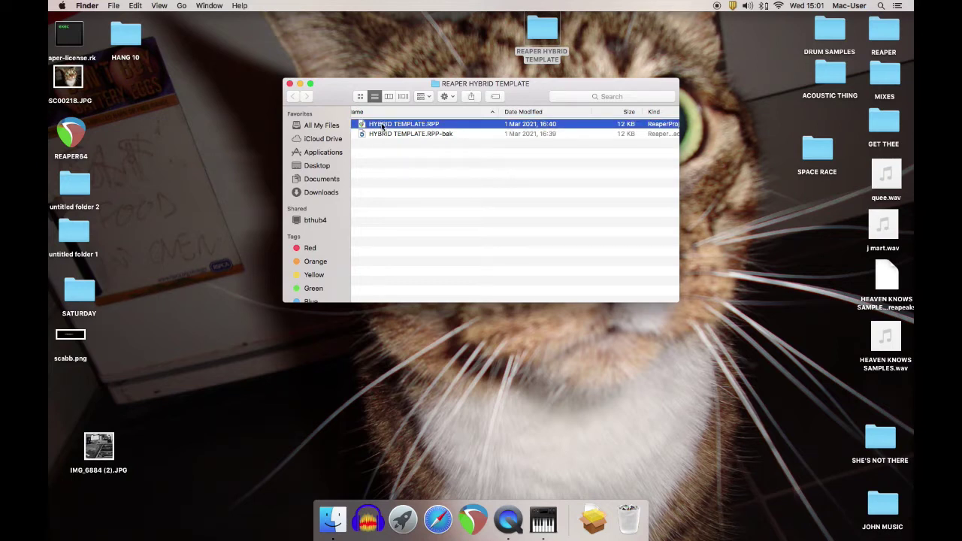
pyautogui.doubleClick(382, 125)
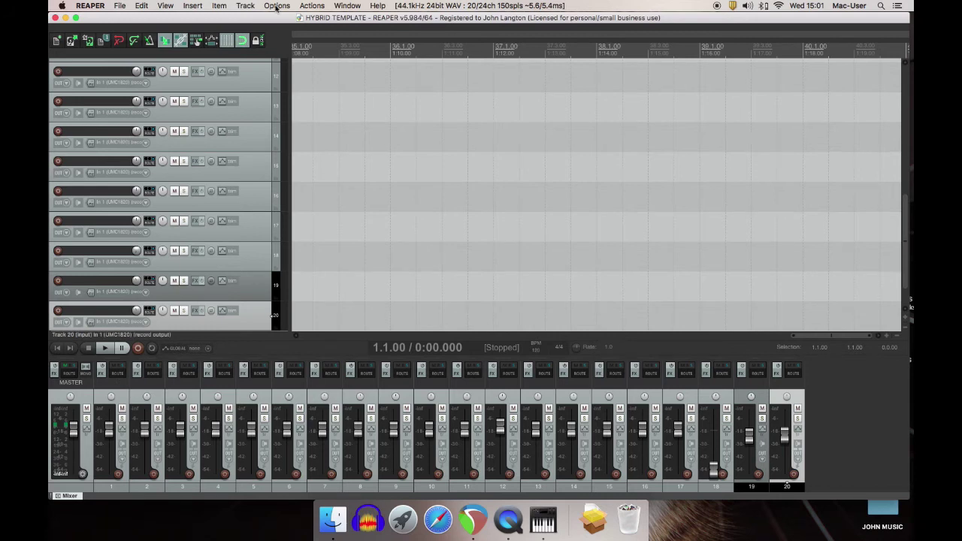
# - Once REAPER loads HYBRID TEMPLATE, go to the menu holding Preferences
pyautogui.click(277, 5)
# - Use COMBINED 1820S as the single input/output audio device, then close Preferences
pyautogui.click(310, 360)
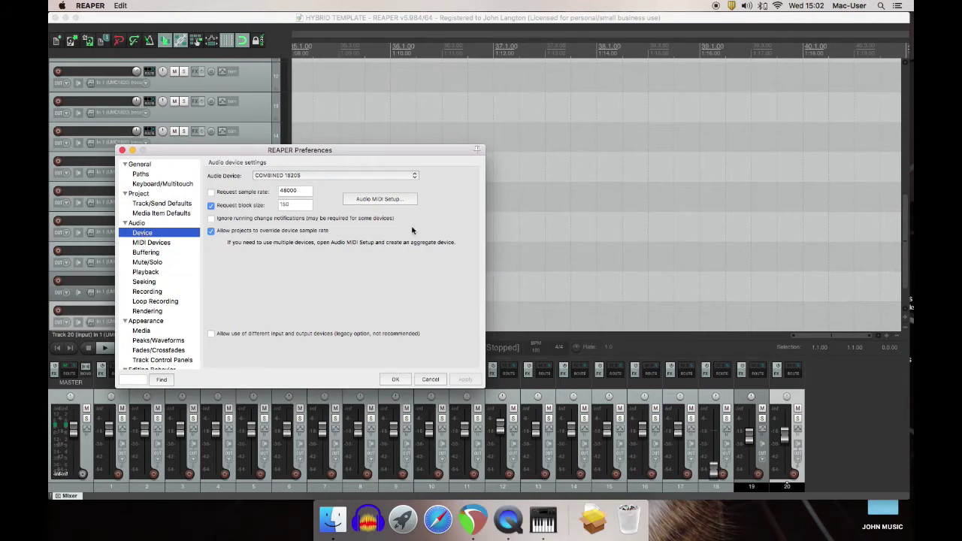
pyautogui.click(415, 176)
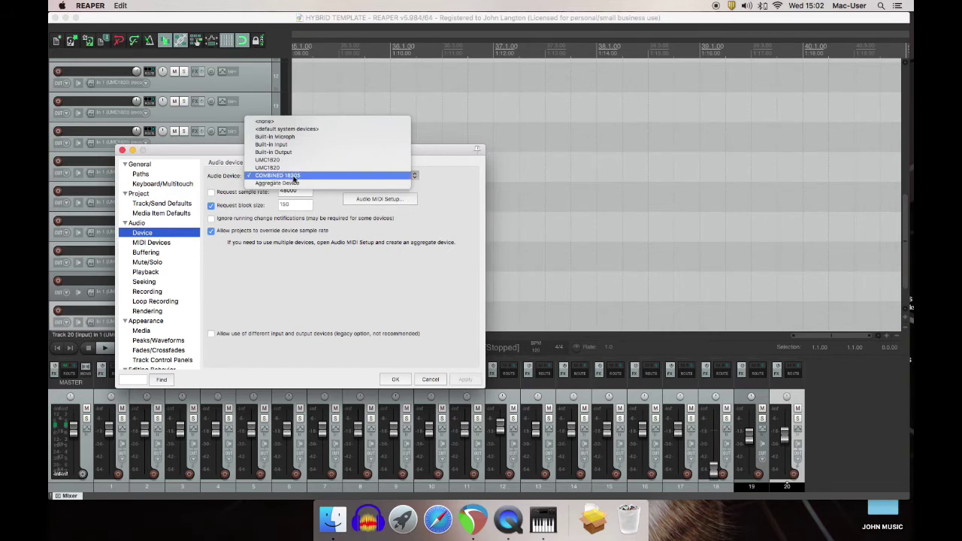
pyautogui.click(439, 359)
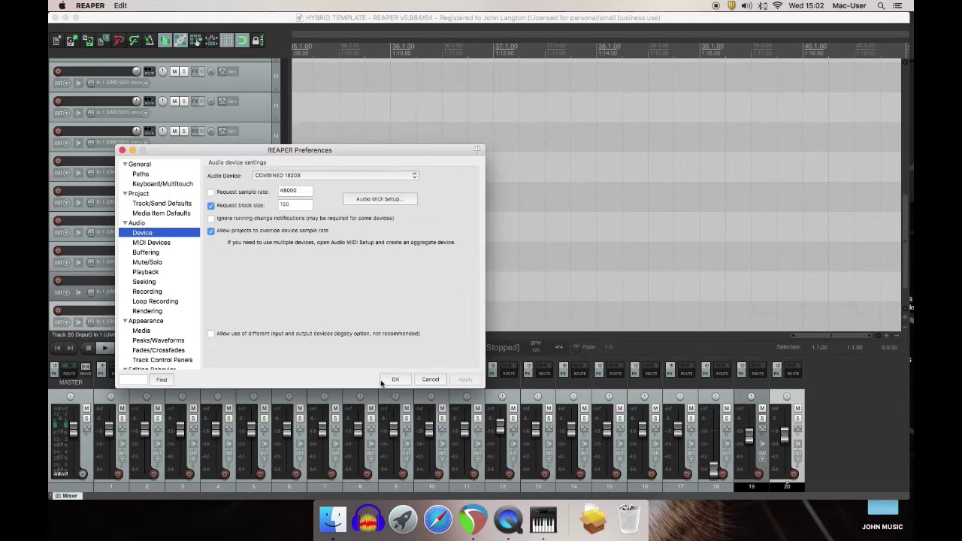
pyautogui.click(212, 334)
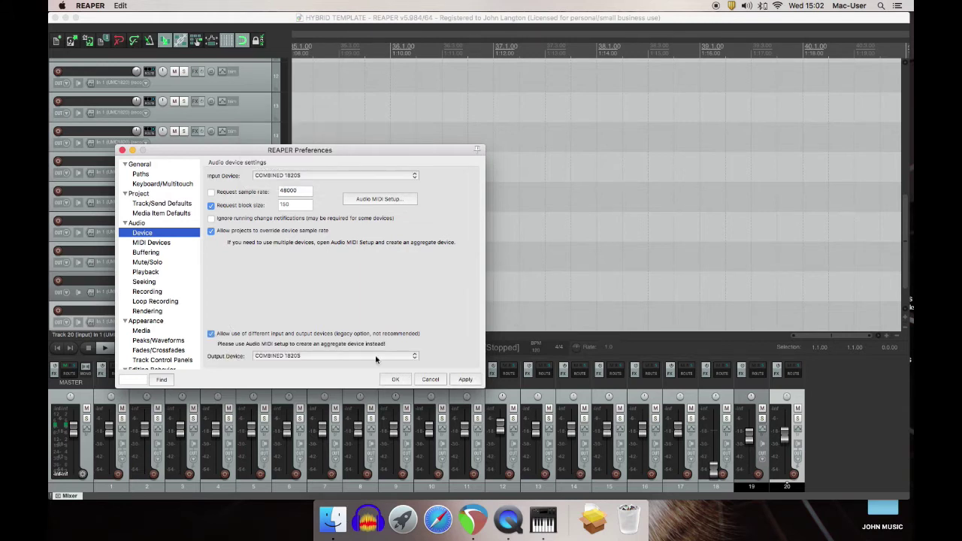
pyautogui.click(399, 359)
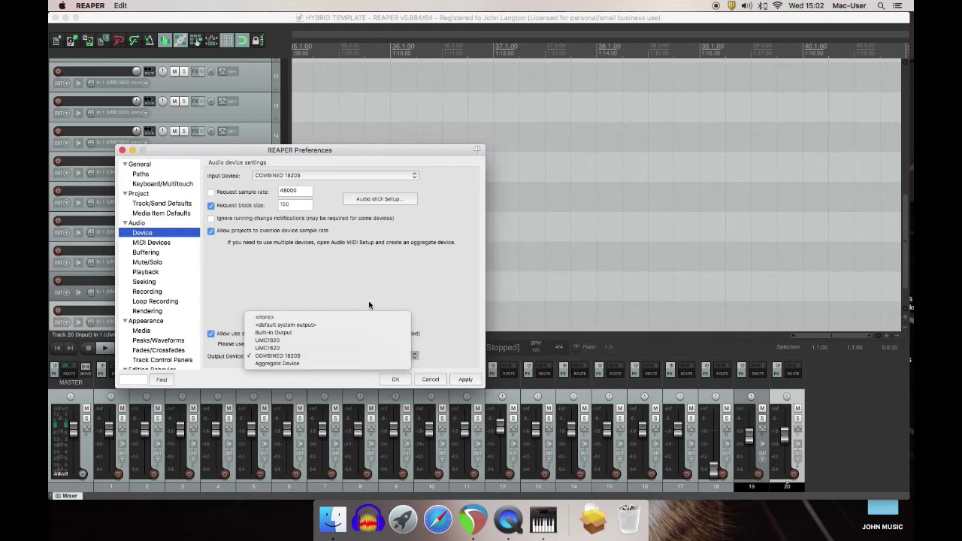
pyautogui.click(400, 385)
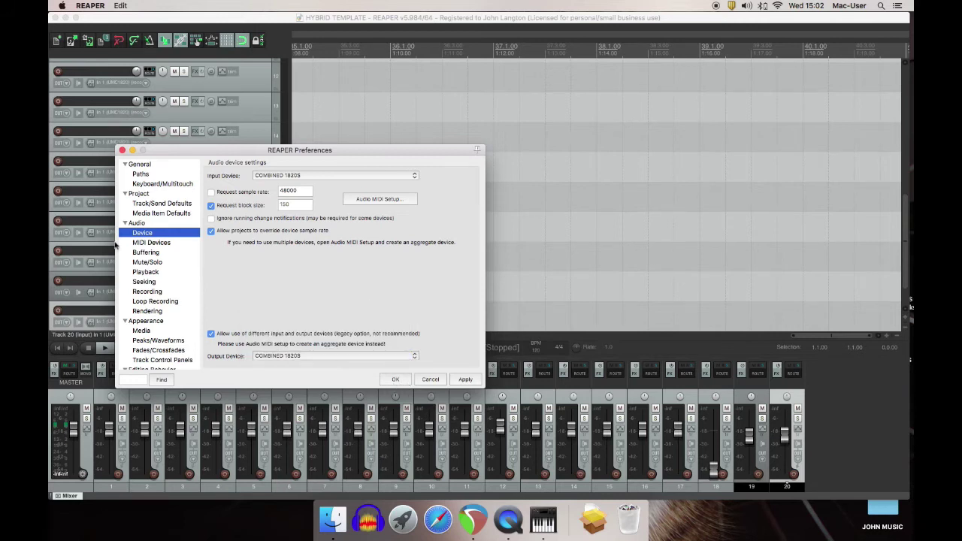
pyautogui.click(211, 333)
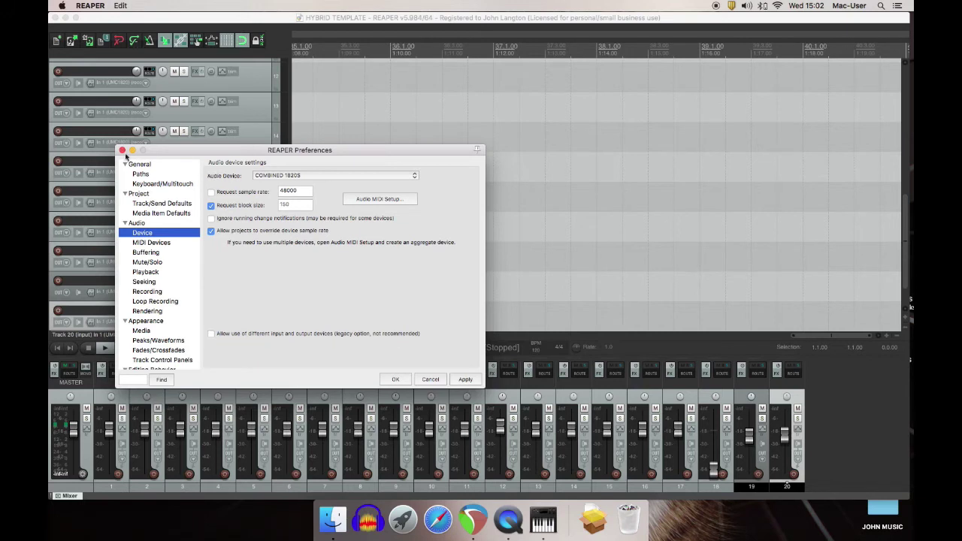
pyautogui.click(122, 150)
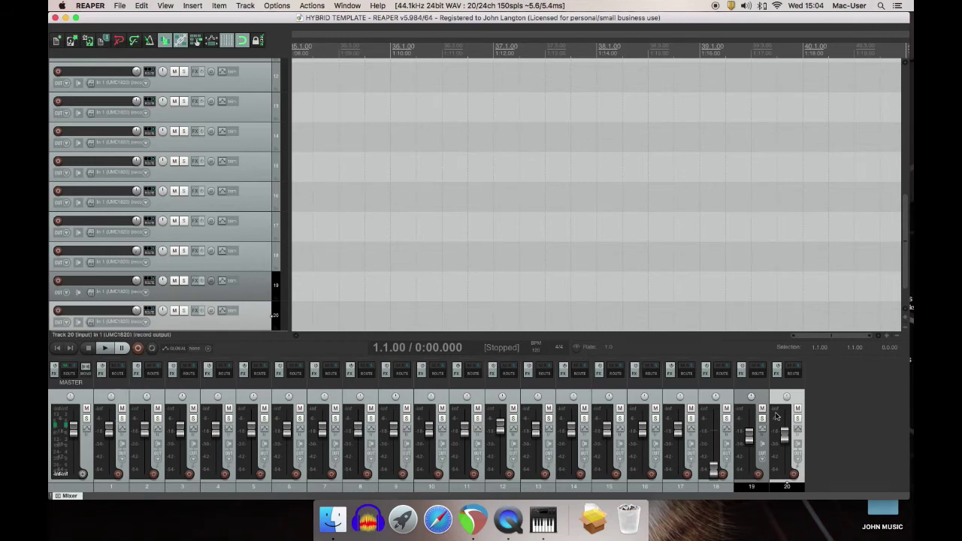
# - Add an SPDIF 1 / SPDIF 2 hardware output to track 1, then check track 19's routing
pyautogui.moveTo(752, 423)
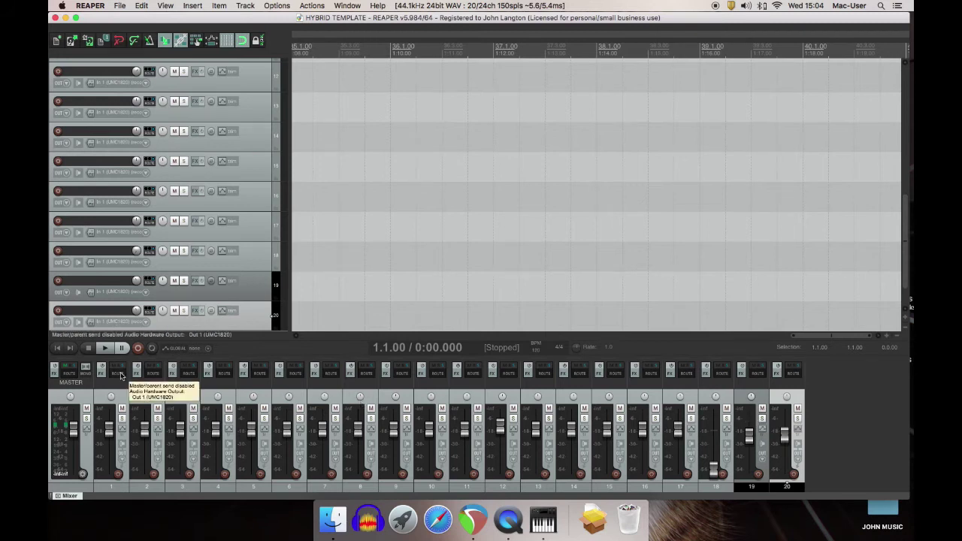
pyautogui.click(118, 373)
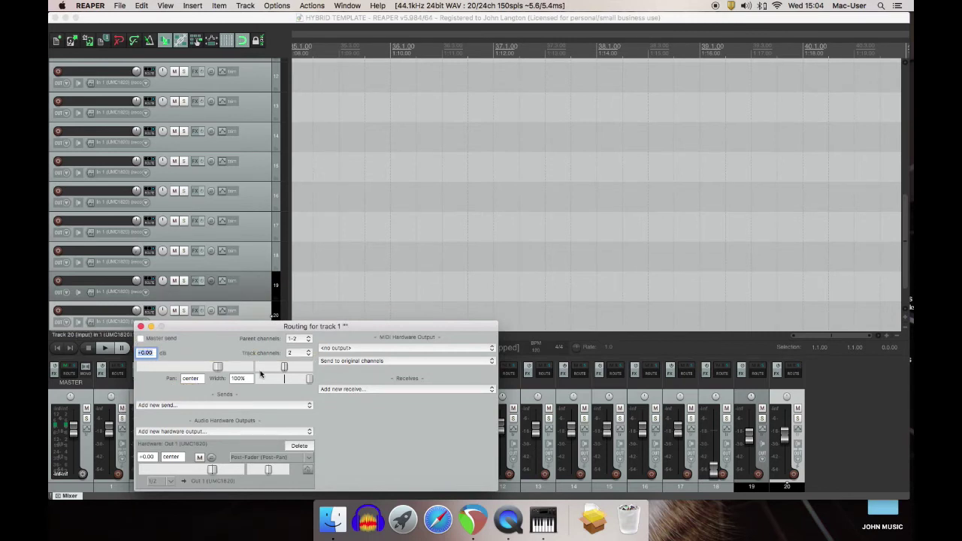
pyautogui.click(310, 433)
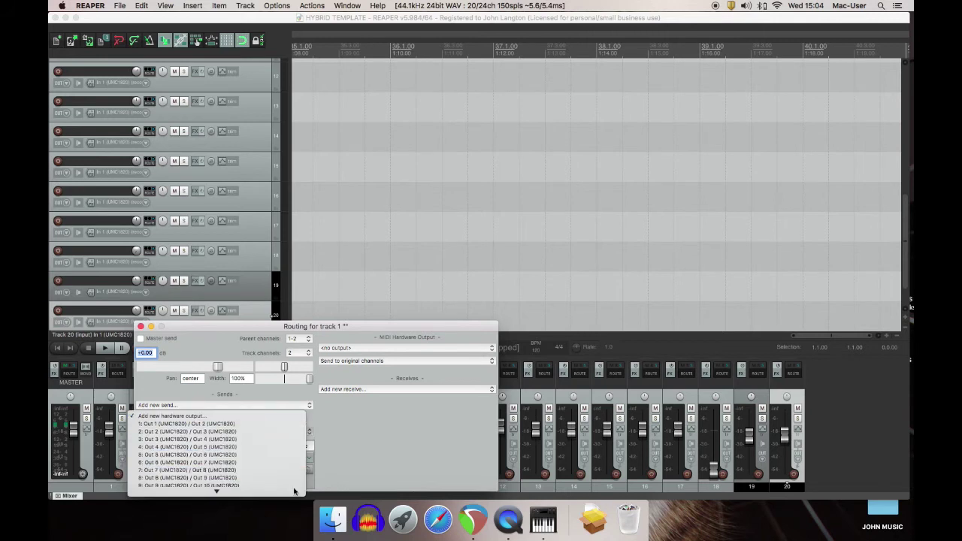
pyautogui.moveTo(295, 494)
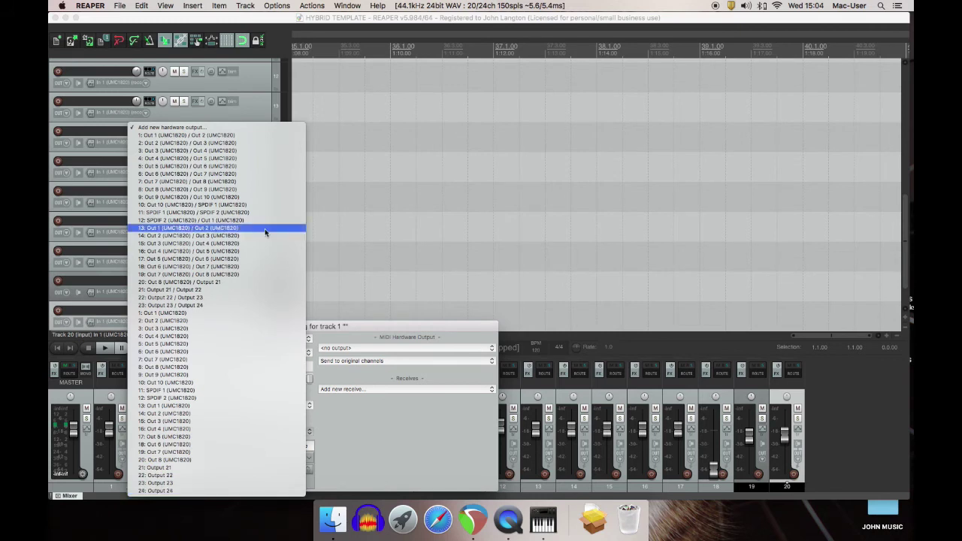
pyautogui.click(304, 214)
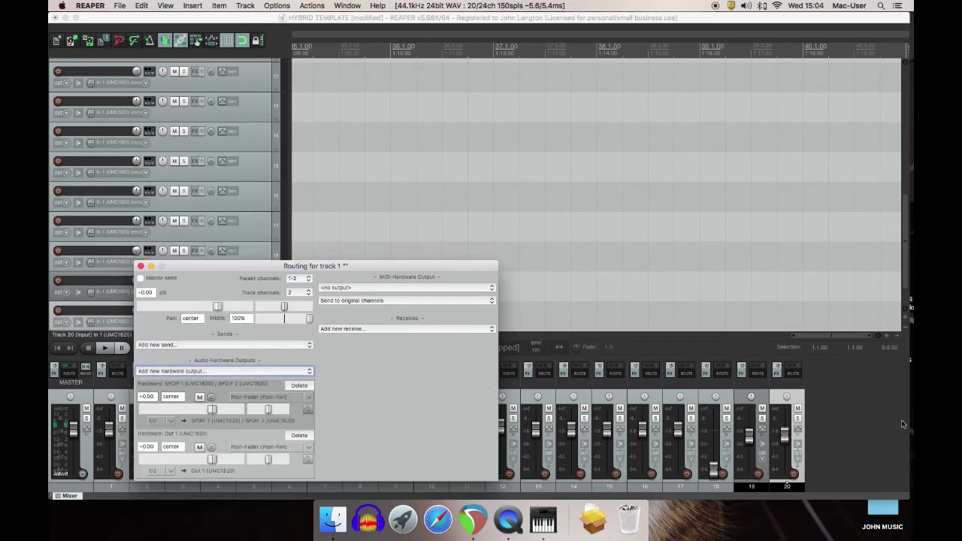
pyautogui.click(757, 373)
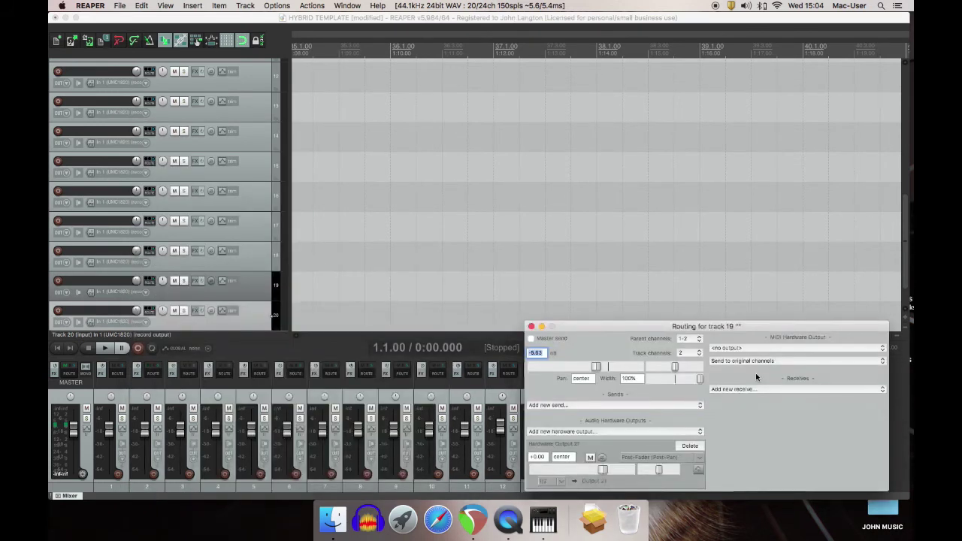
pyautogui.click(532, 327)
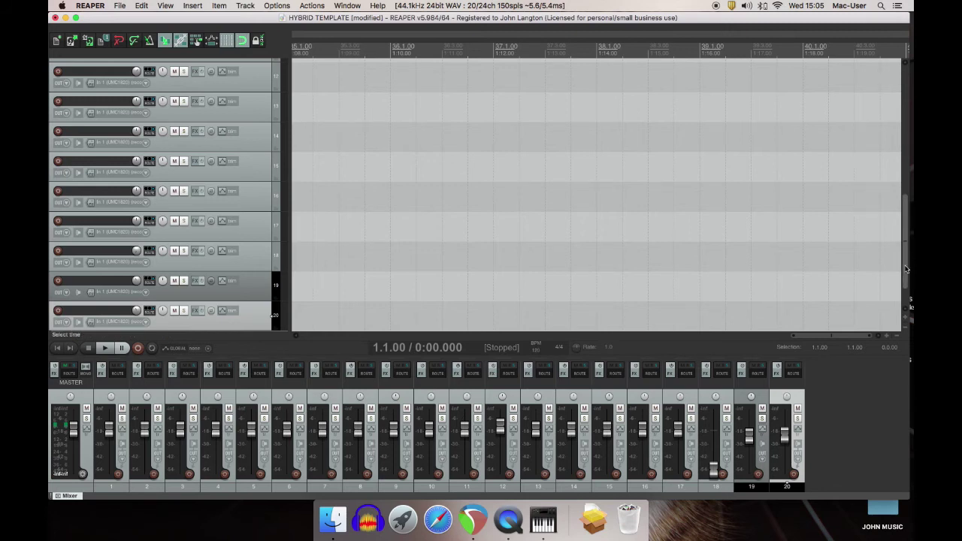
pyautogui.scroll(10, 906, 269)
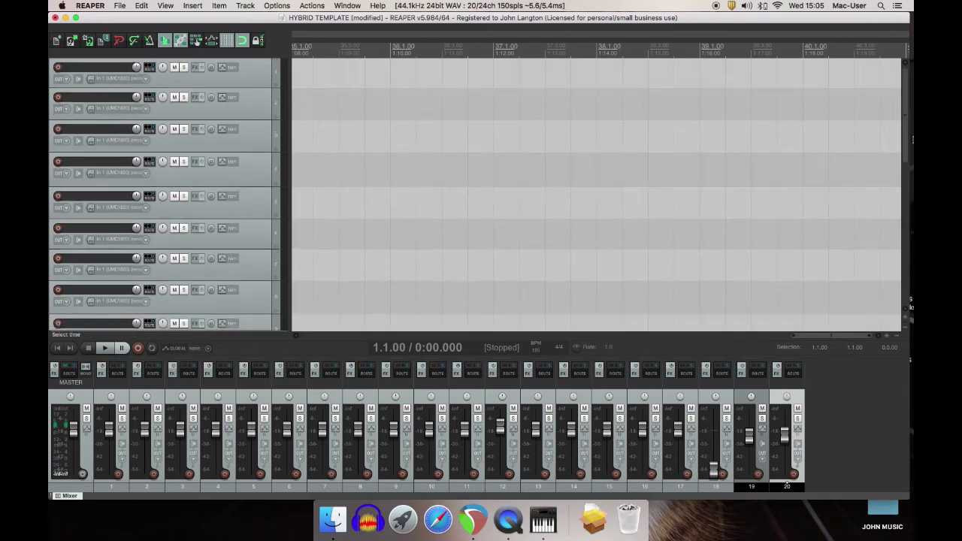
pyautogui.click(117, 79)
pyautogui.moveTo(154, 85)
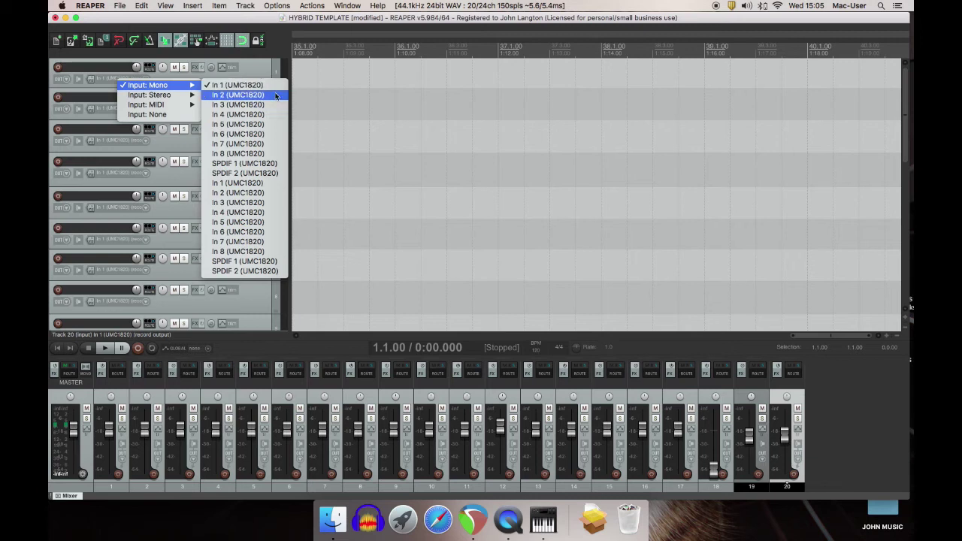
pyautogui.click(314, 91)
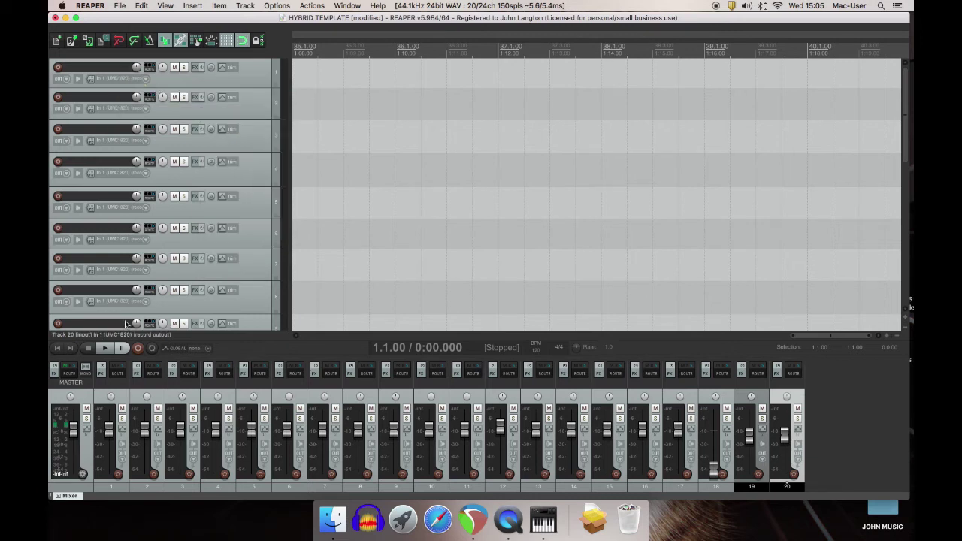
pyautogui.click(145, 111)
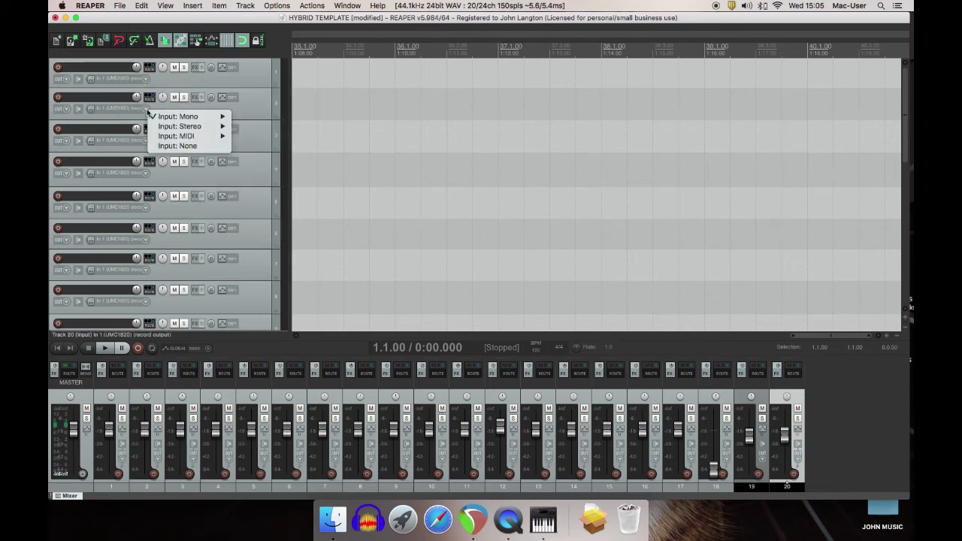
pyautogui.moveTo(188, 117)
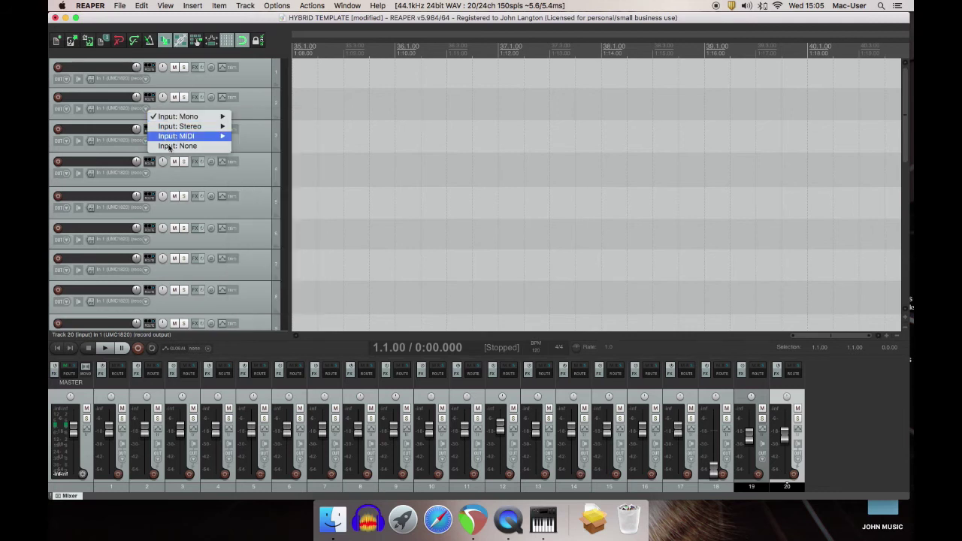
pyautogui.click(132, 144)
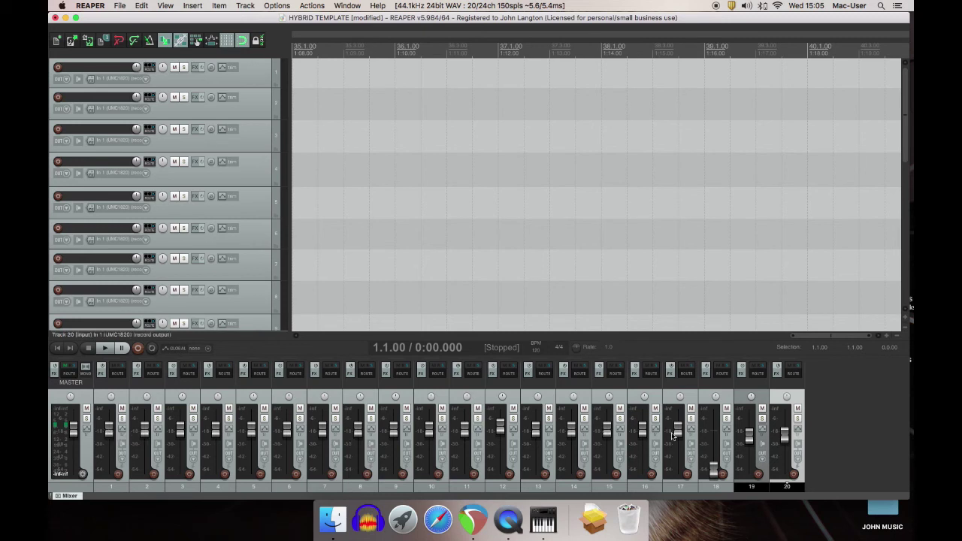
# - Drag track 18's mixer fader up to about +0.50 dB
pyautogui.moveTo(722, 470); pyautogui.dragTo(788, 432)
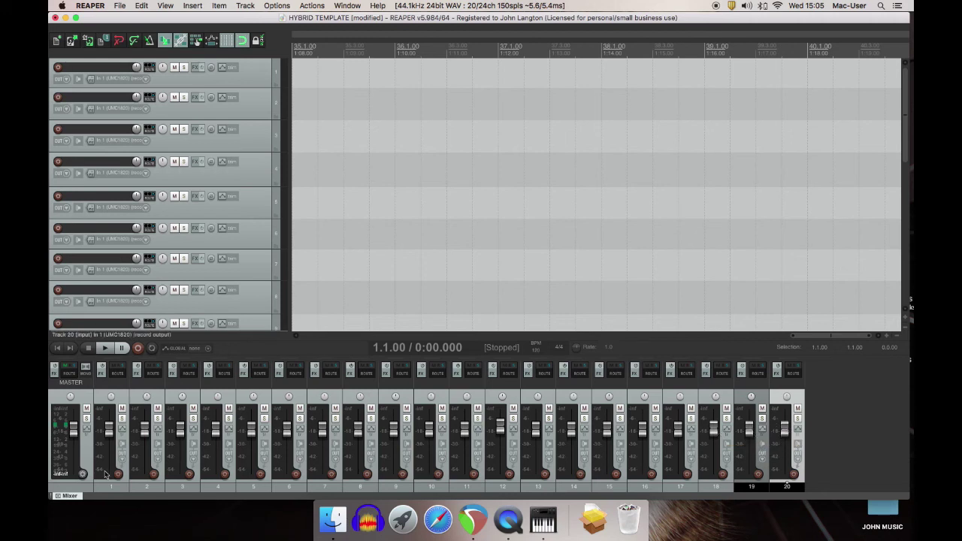
pyautogui.moveTo(108, 421)
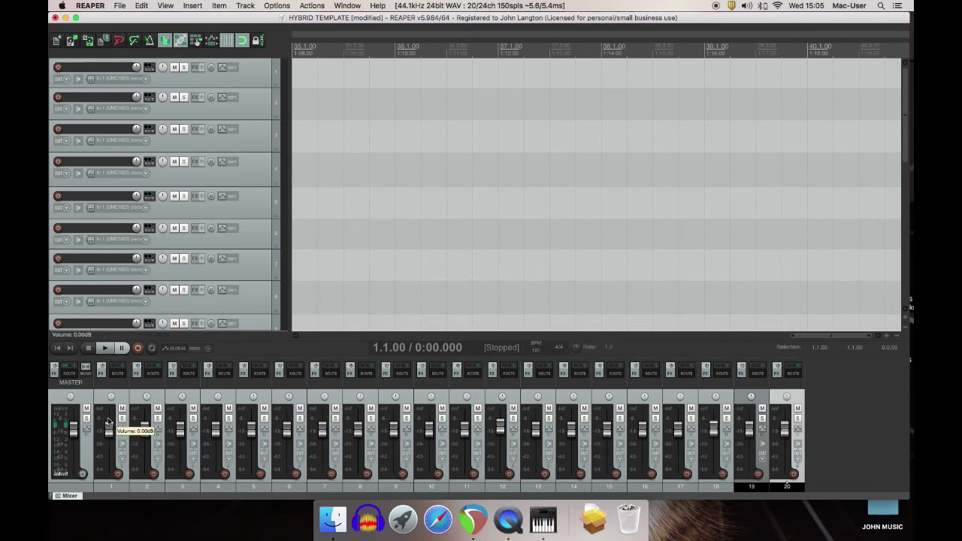